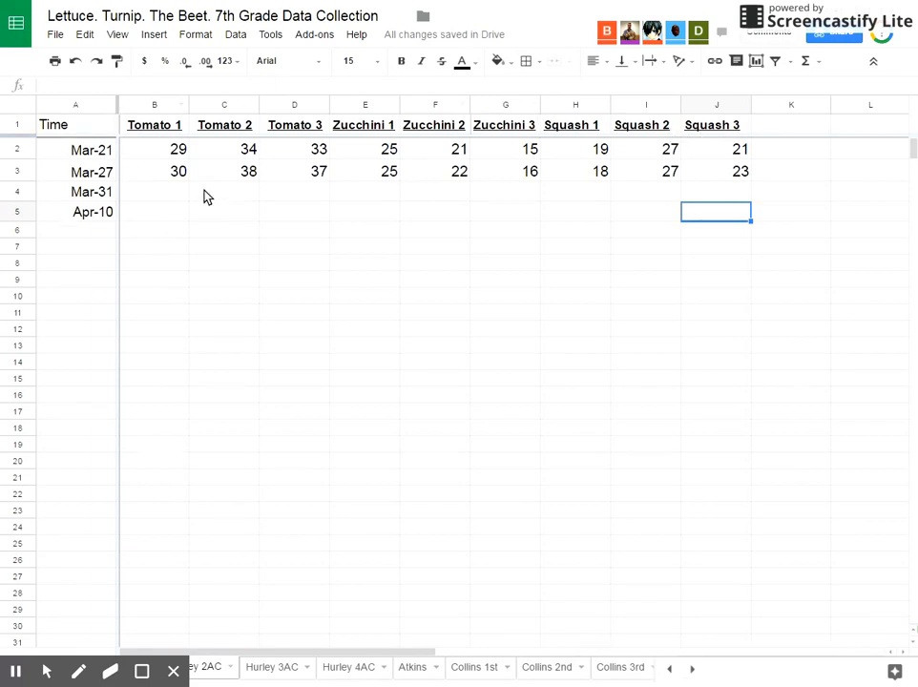
# Examine the Mar-21 and Mar-27 measurements across the tomato, zucchini and squash columns
pyautogui.click(168, 154)
pyautogui.click(237, 148)
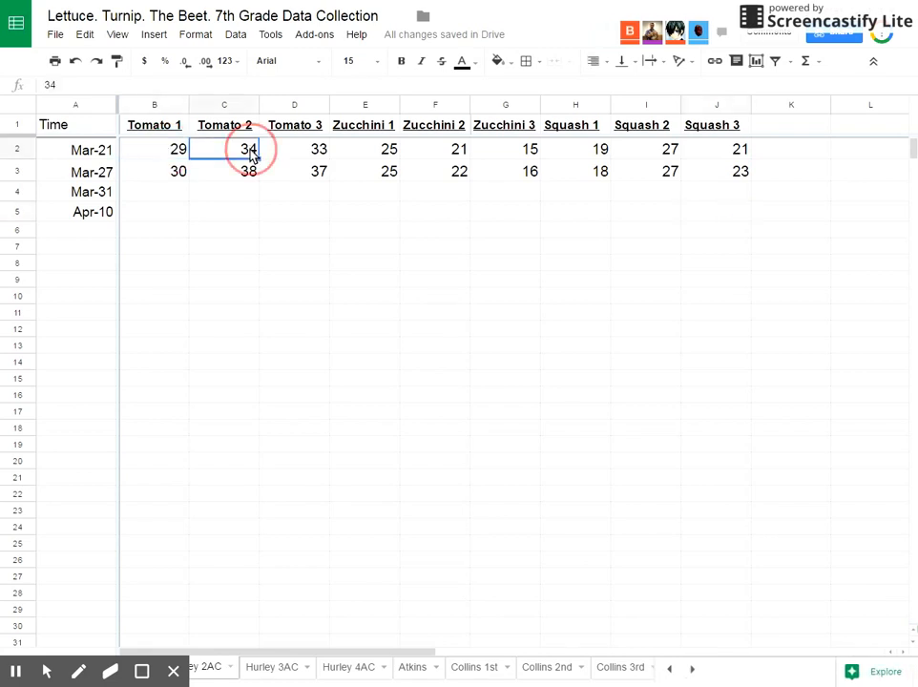
pyautogui.click(159, 127)
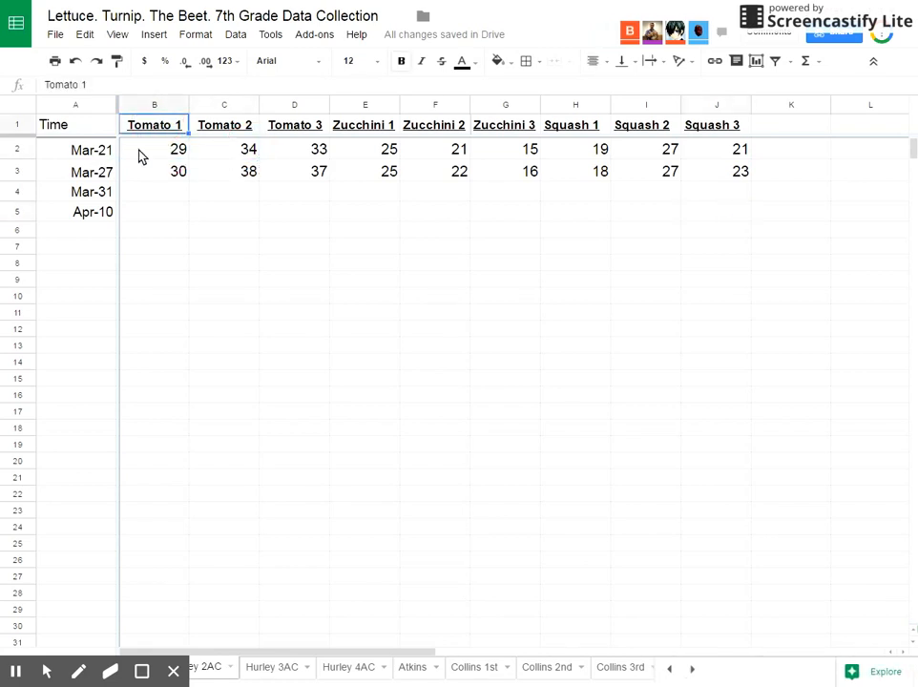
pyautogui.click(161, 158)
pyautogui.click(358, 175)
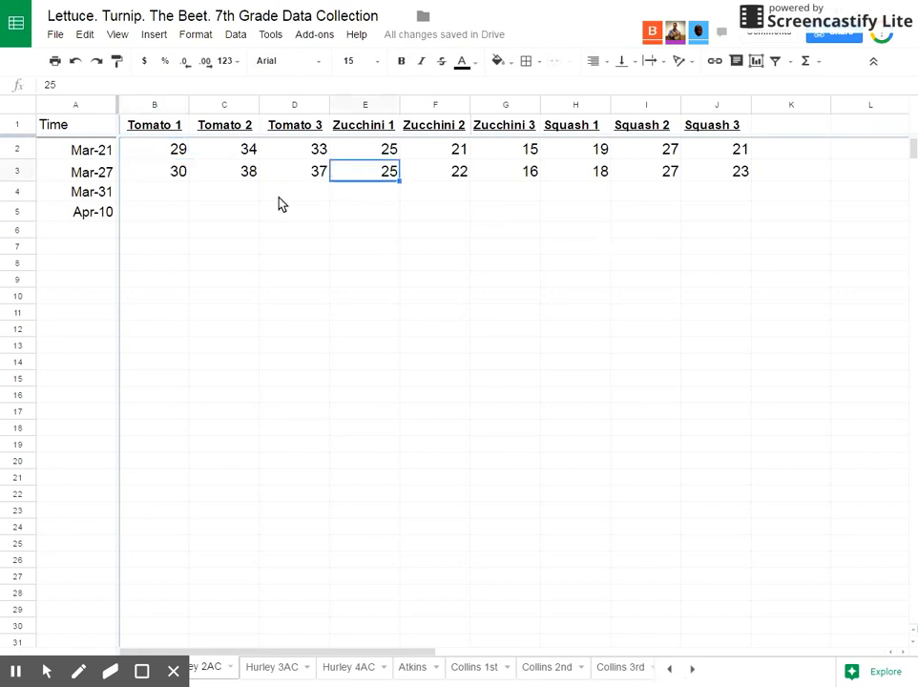
pyautogui.click(208, 195)
pyautogui.click(172, 153)
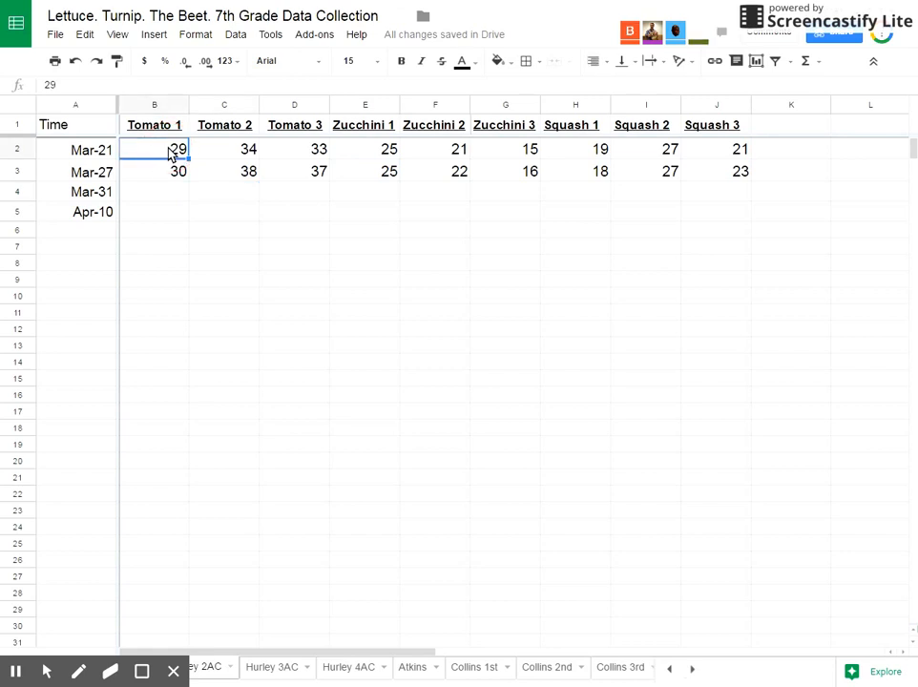
pyautogui.moveTo(177, 152)
pyautogui.mouseDown()
pyautogui.moveTo(488, 207)
pyautogui.moveTo(717, 179)
pyautogui.mouseUp()
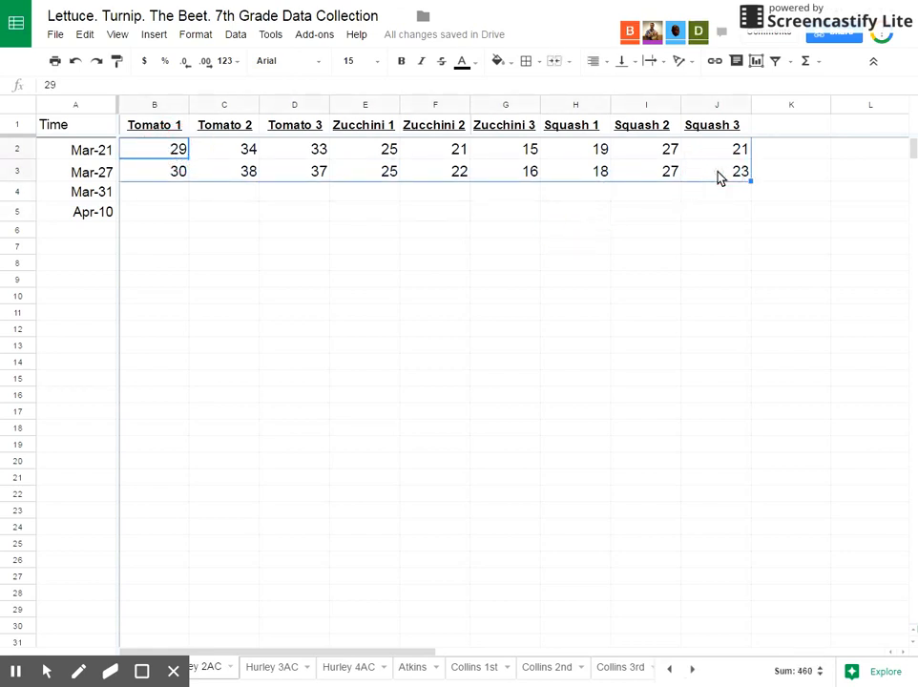
pyautogui.click(553, 269)
# Enter 31 for Tomato 1 and 42 for Tomato 2 in the Mar-31 row, and undo both entries
pyautogui.click(174, 155)
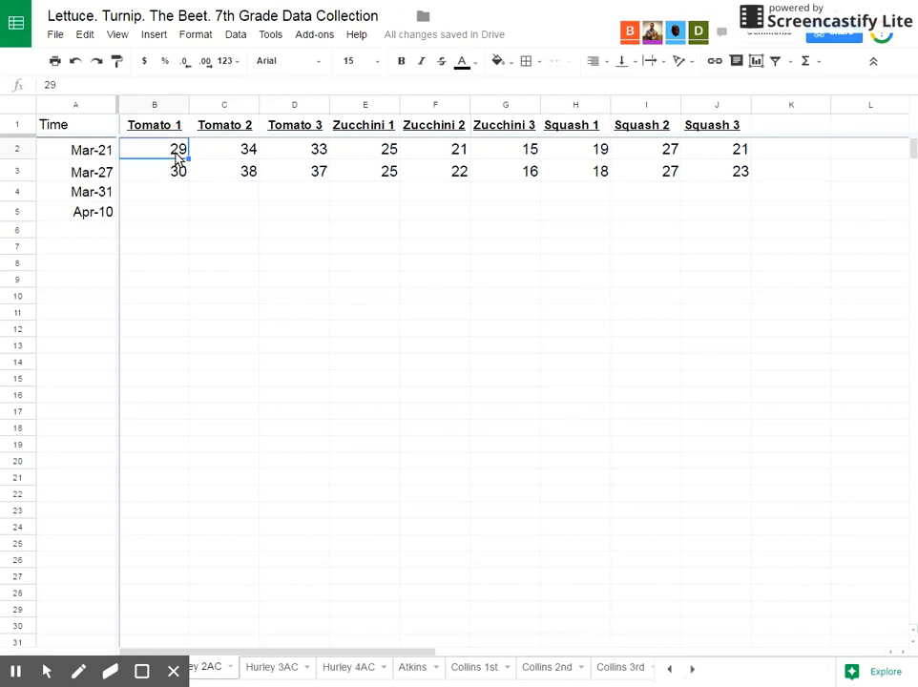
pyautogui.click(176, 173)
pyautogui.click(177, 192)
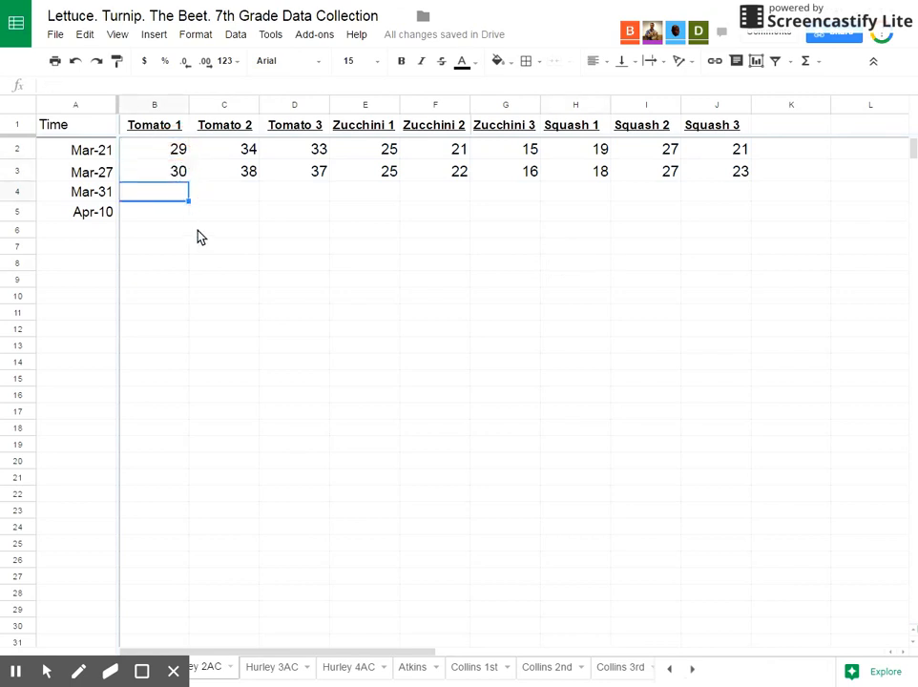
pyautogui.write('31')
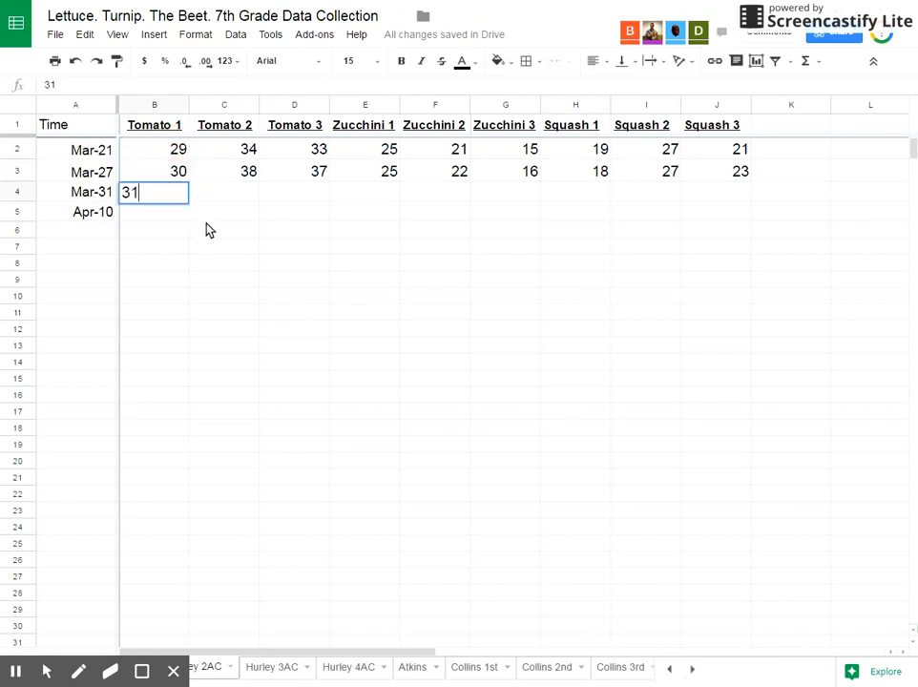
pyautogui.click(227, 195)
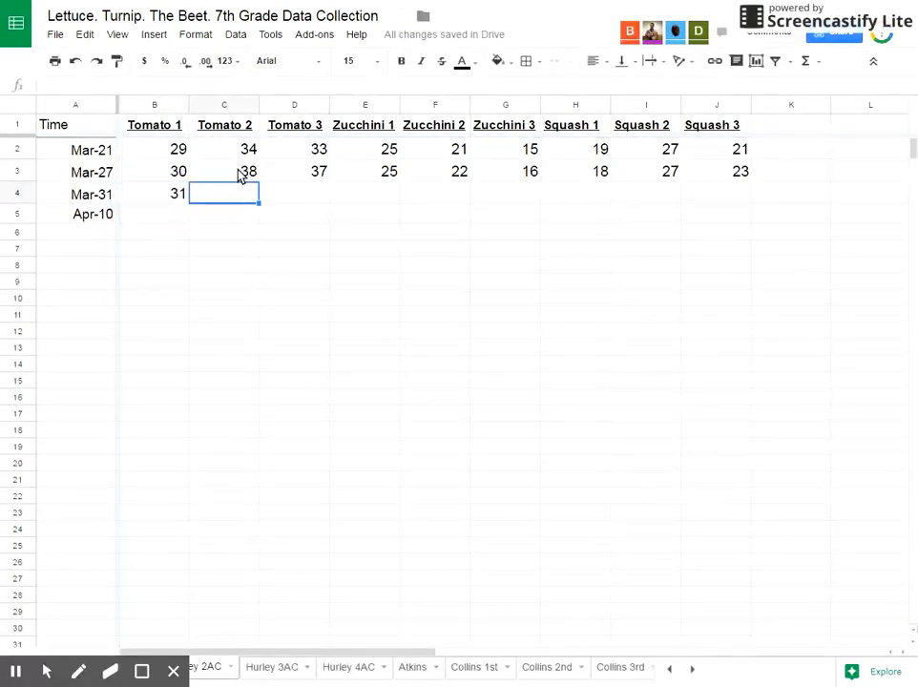
pyautogui.write('42')
pyautogui.click(299, 201)
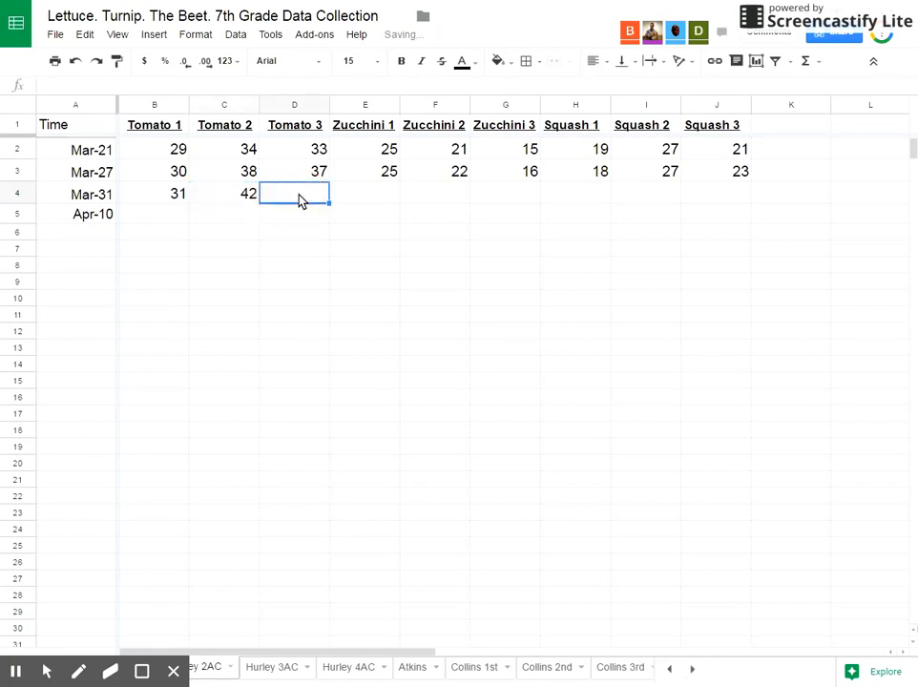
pyautogui.hotkey('ctrl', 'z')
pyautogui.hotkey('ctrl', 'z')
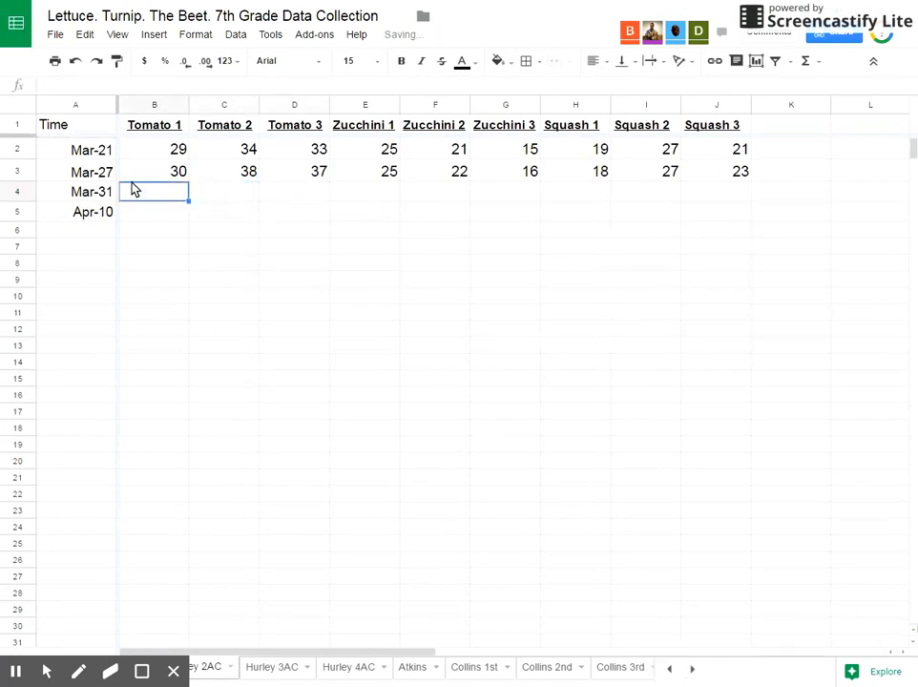
# Autofill the Tomato 1 series from its first two values down to row 9, and undo the fill
pyautogui.click(176, 175)
pyautogui.moveTo(179, 154); pyautogui.dragTo(187, 304)
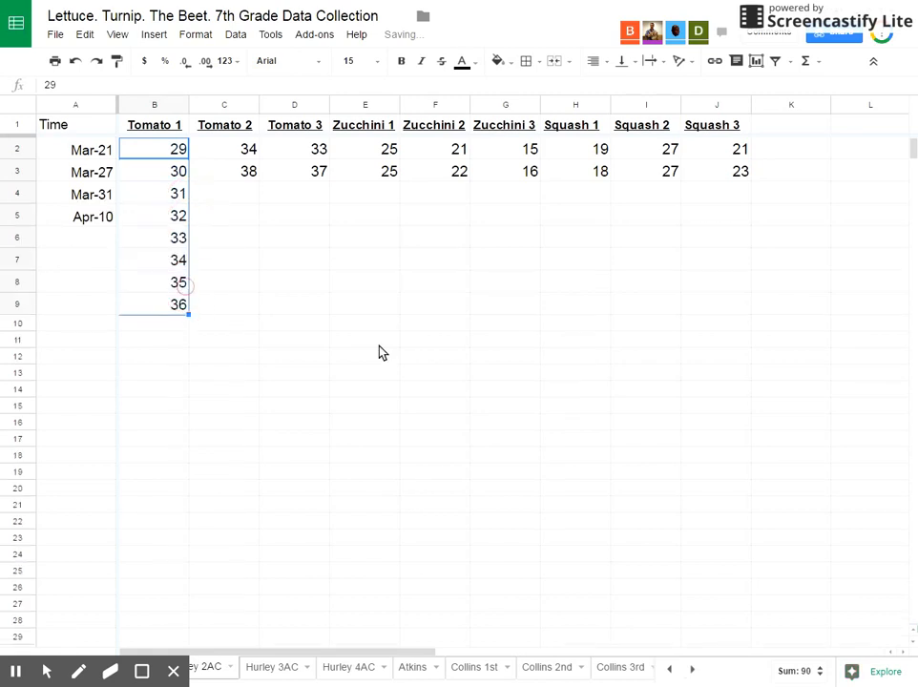
pyautogui.click(389, 346)
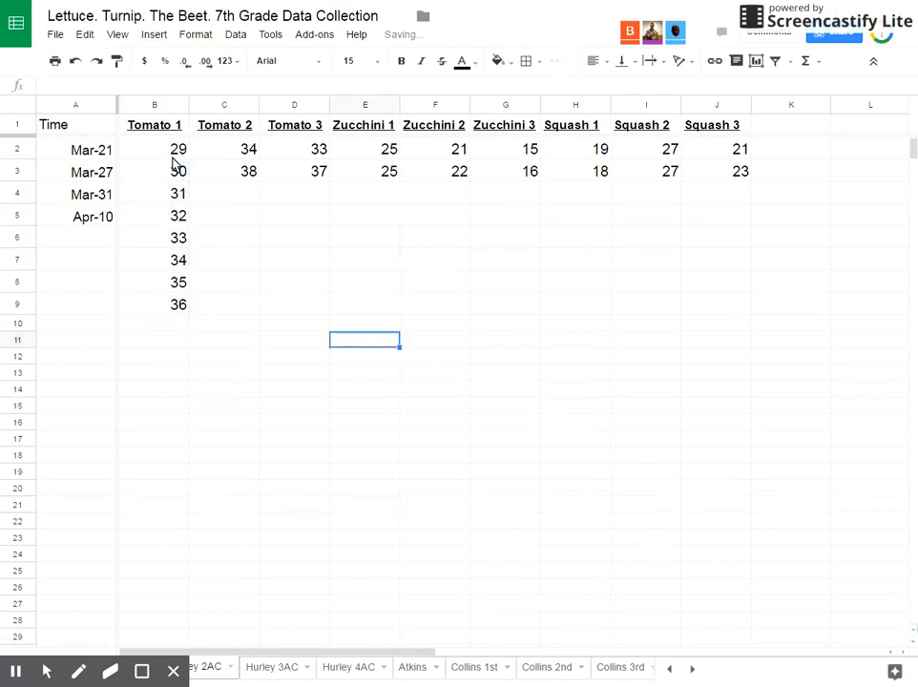
pyautogui.hotkey('ctrl', 'z')
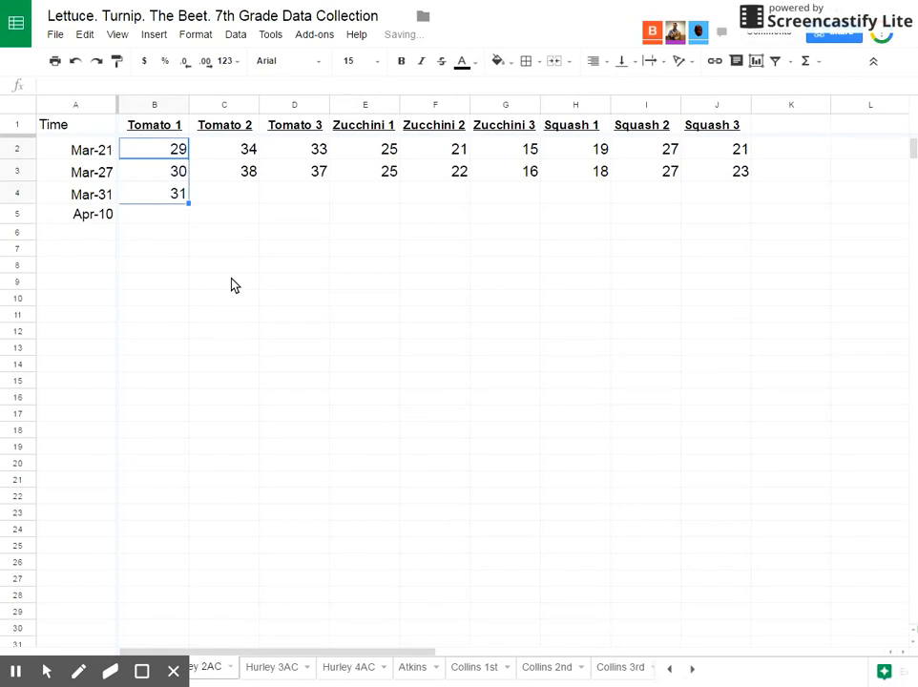
pyautogui.hotkey('ctrl', 'z')
# Autofill all plant columns from the Mar-21 and Mar-27 rows through Apr-10, and undo the fill
pyautogui.click(196, 180)
pyautogui.moveTo(181, 153); pyautogui.dragTo(754, 217)
pyautogui.click(369, 336)
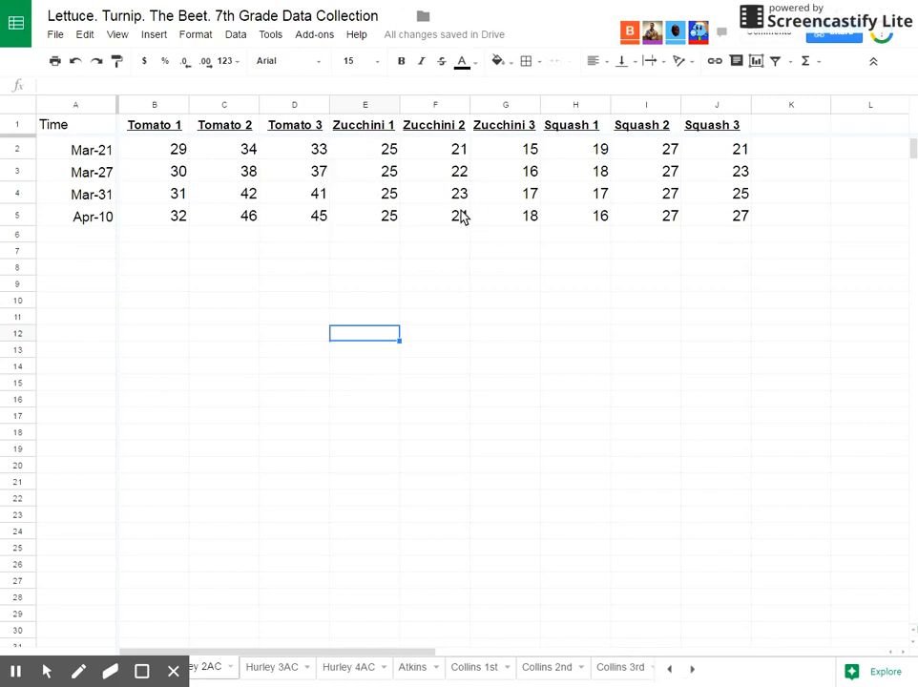
pyautogui.hotkey('ctrl', 'z')
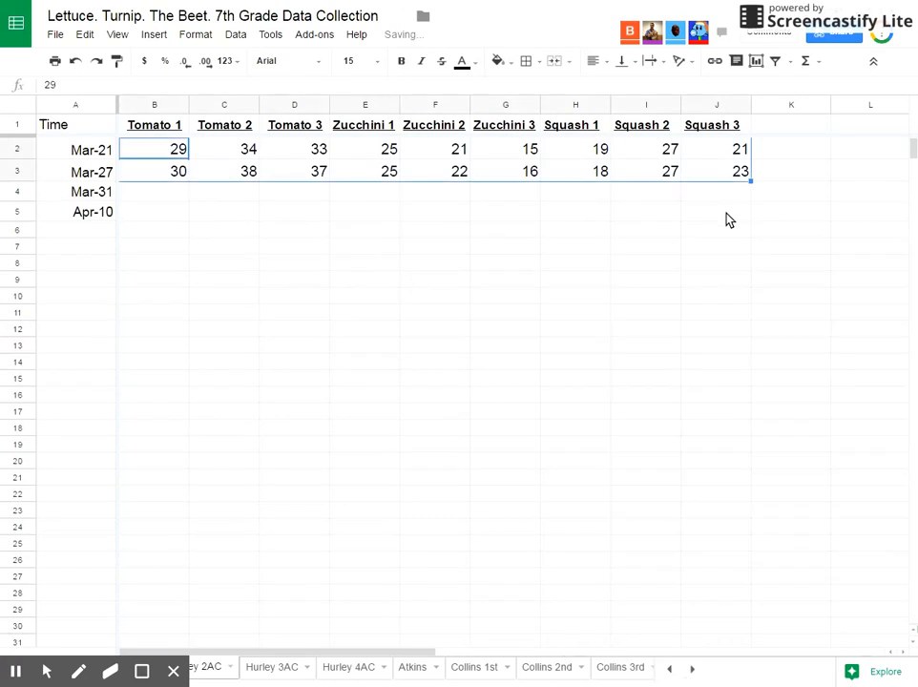
pyautogui.click(727, 219)
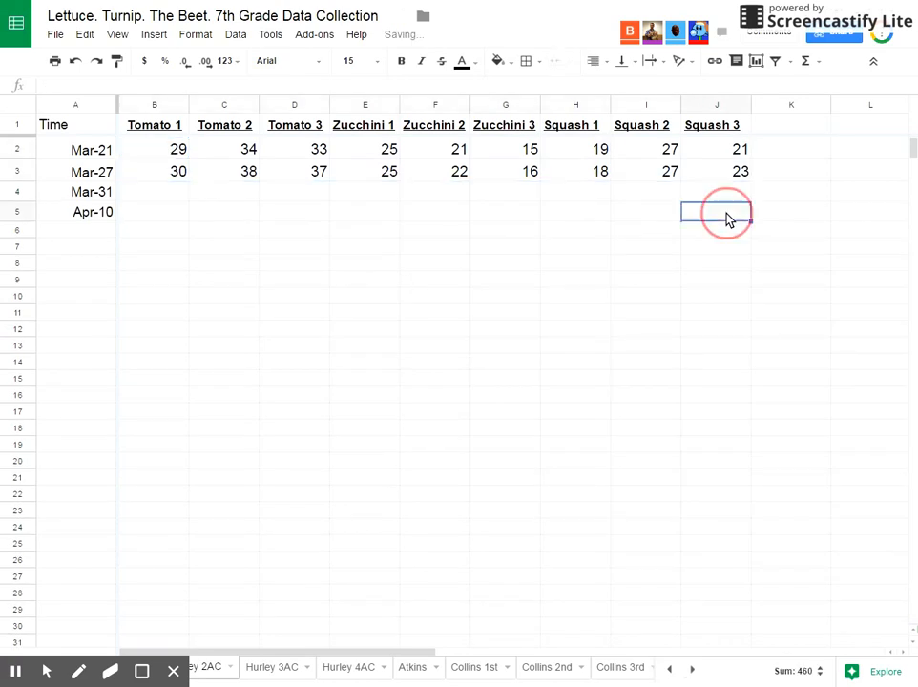
# Enter the test values 1, 2 and 3 in cells B7 to B9
pyautogui.click(174, 256)
pyautogui.write('1')
pyautogui.press('Return')
pyautogui.write('2')
pyautogui.press('Return')
pyautogui.write('3')
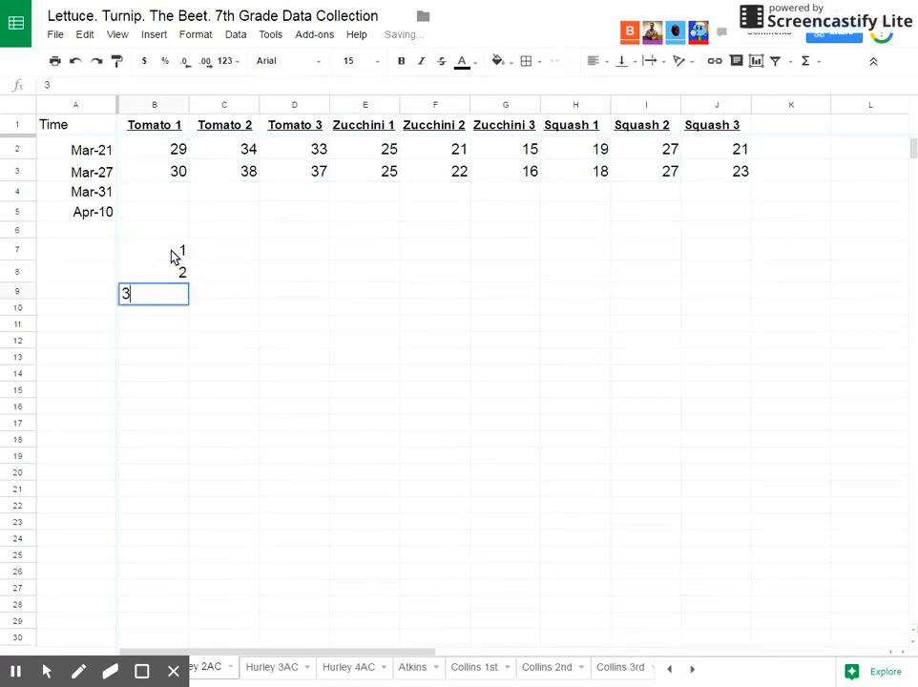
pyautogui.click(175, 255)
# Autofill the series in B7:B9 down to row 17
pyautogui.click(185, 313)
pyautogui.click(182, 291)
pyautogui.click(183, 246)
pyautogui.keyDown('shift'); pyautogui.click(183, 293); pyautogui.keyUp('shift')
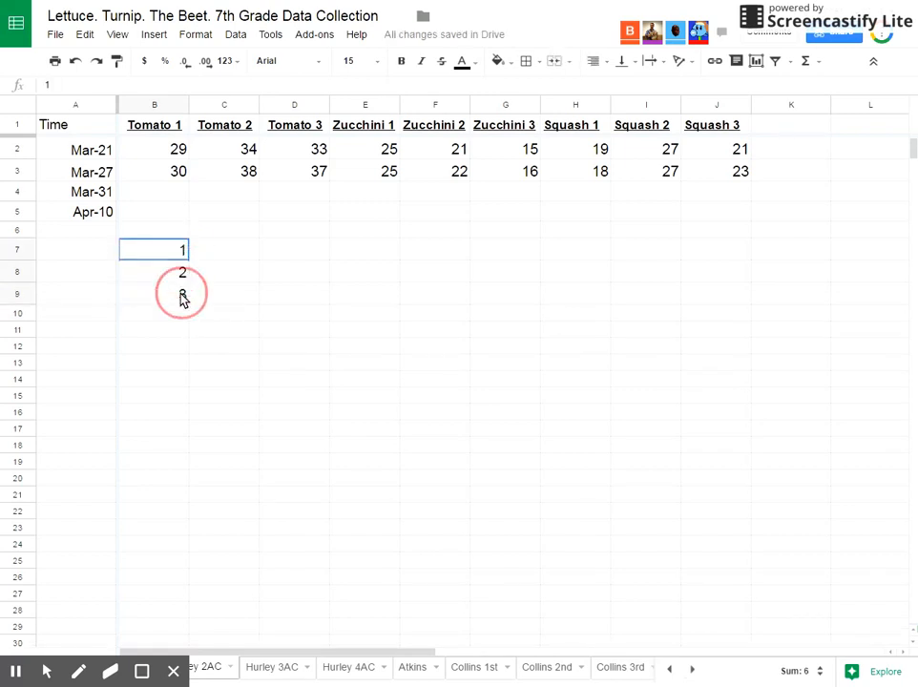
pyautogui.moveTo(189, 306); pyautogui.dragTo(181, 431)
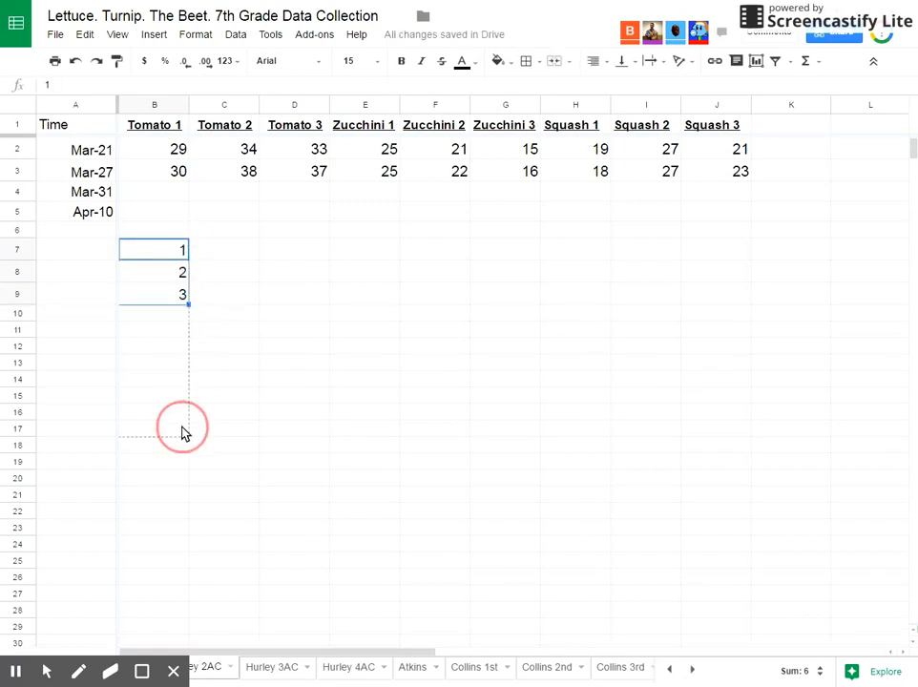
pyautogui.click(384, 377)
# Undo the test series fill and the values entered below the data table
pyautogui.hotkey('ctrl', 'z')
pyautogui.hotkey('ctrl', 'z')
pyautogui.hotkey('ctrl', 'z')
pyautogui.hotkey('ctrl', 'z')
pyautogui.hotkey('ctrl', 'z')
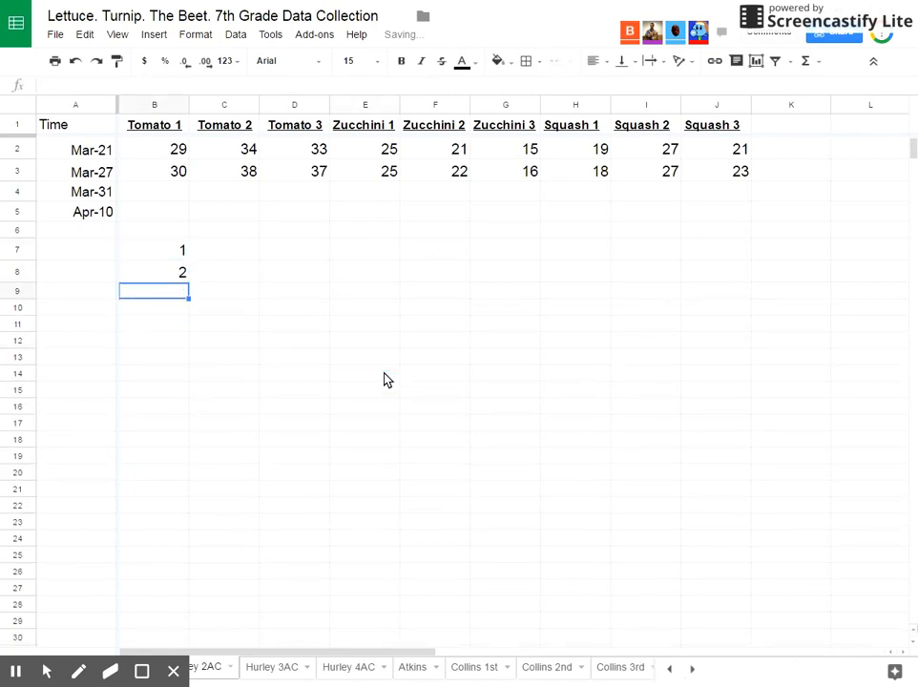
pyautogui.click(286, 263)
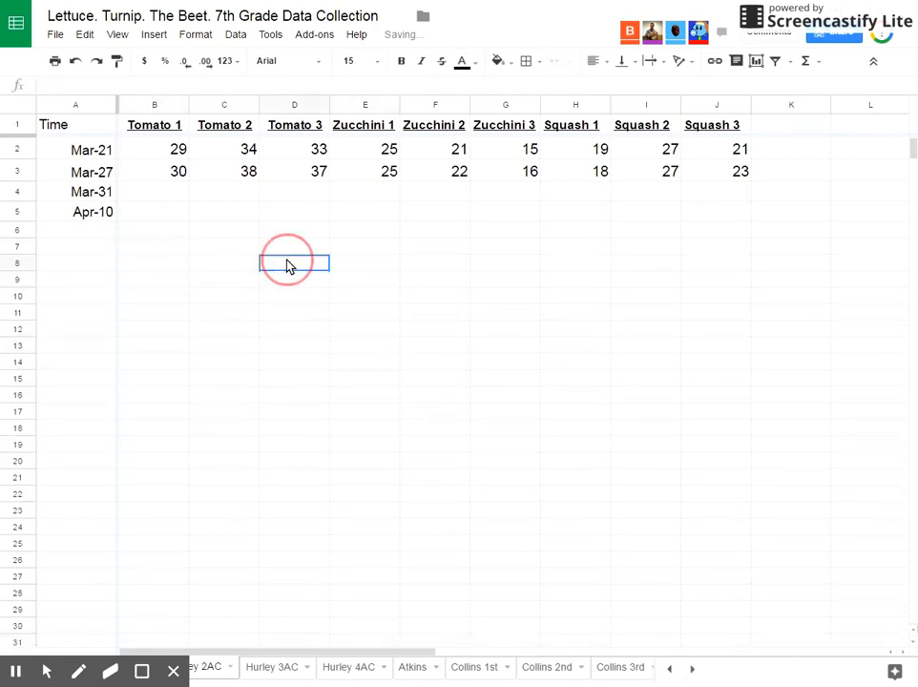
# Add a SUM of the Mar-27 values (B3:J3) in cell K3
pyautogui.click(178, 173)
pyautogui.moveTo(177, 172); pyautogui.dragTo(735, 175)
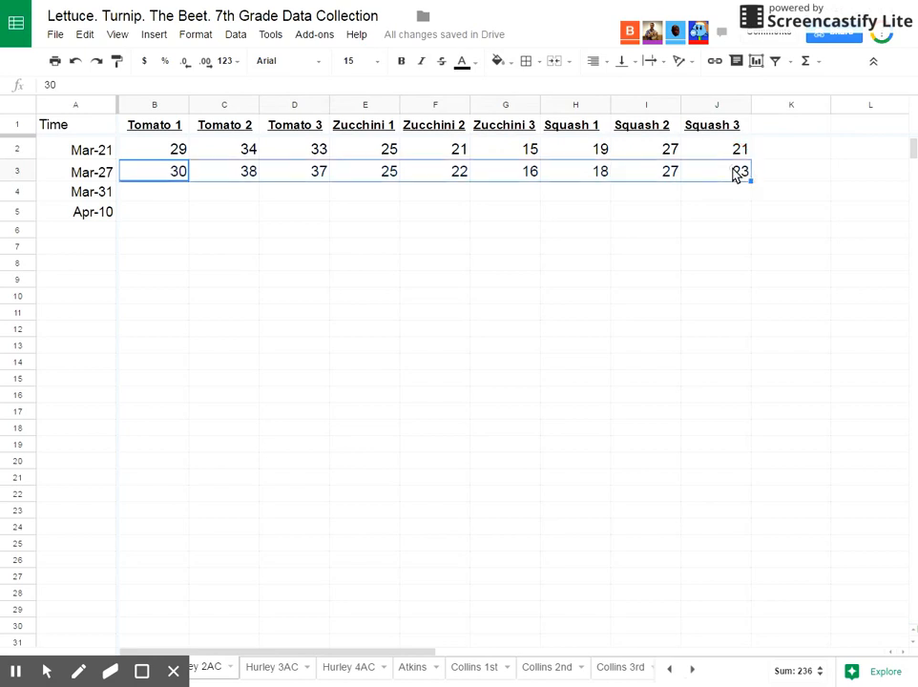
pyautogui.click(808, 62)
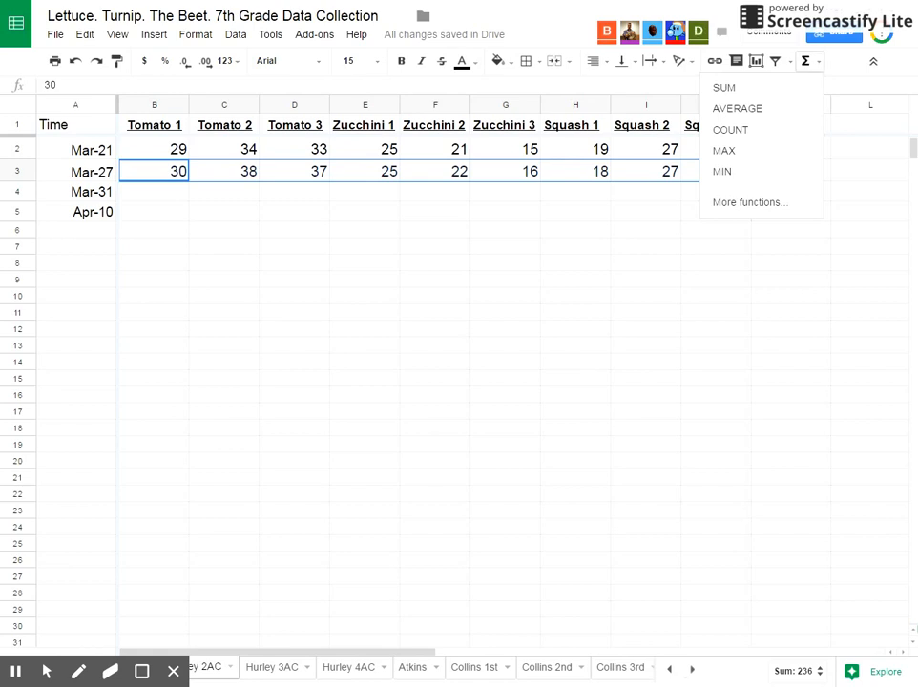
pyautogui.click(752, 91)
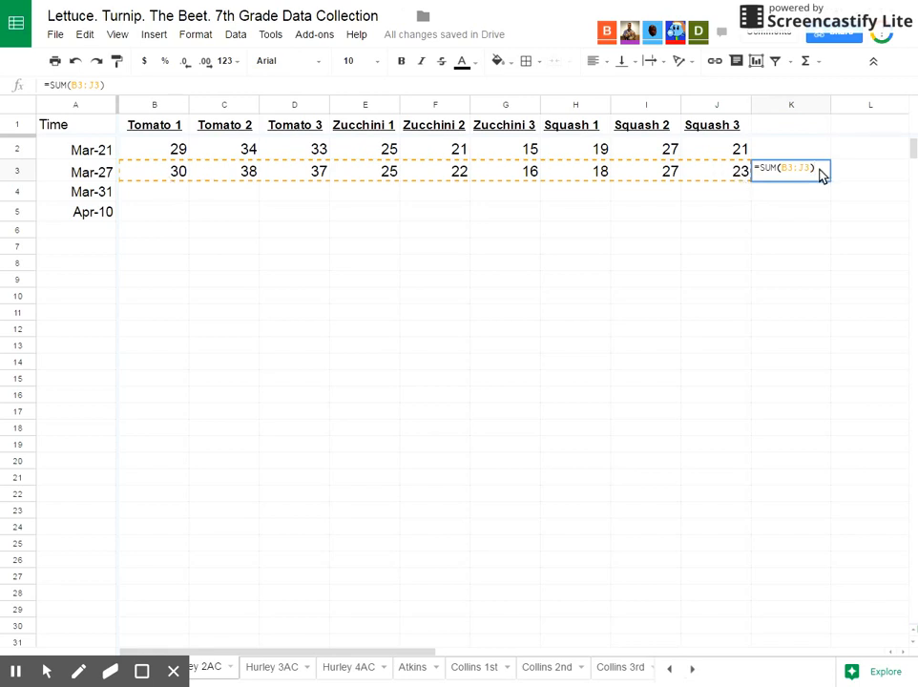
pyautogui.press('Return')
pyautogui.click(800, 184)
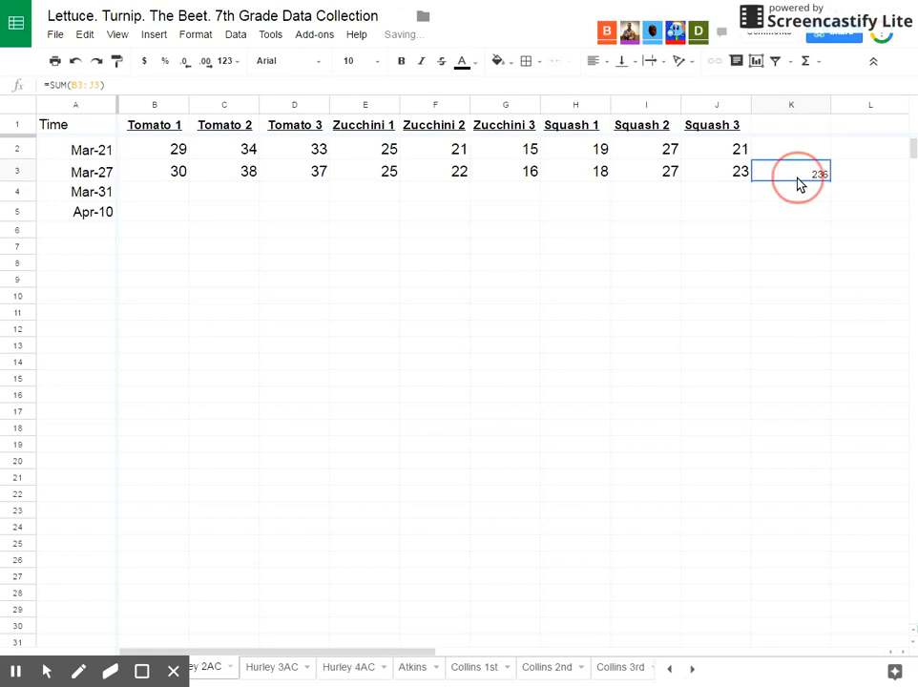
# Add an AVERAGE of the Mar-21 values (B2:J2) in cell K2
pyautogui.moveTo(182, 148); pyautogui.dragTo(747, 152)
pyautogui.click(816, 63)
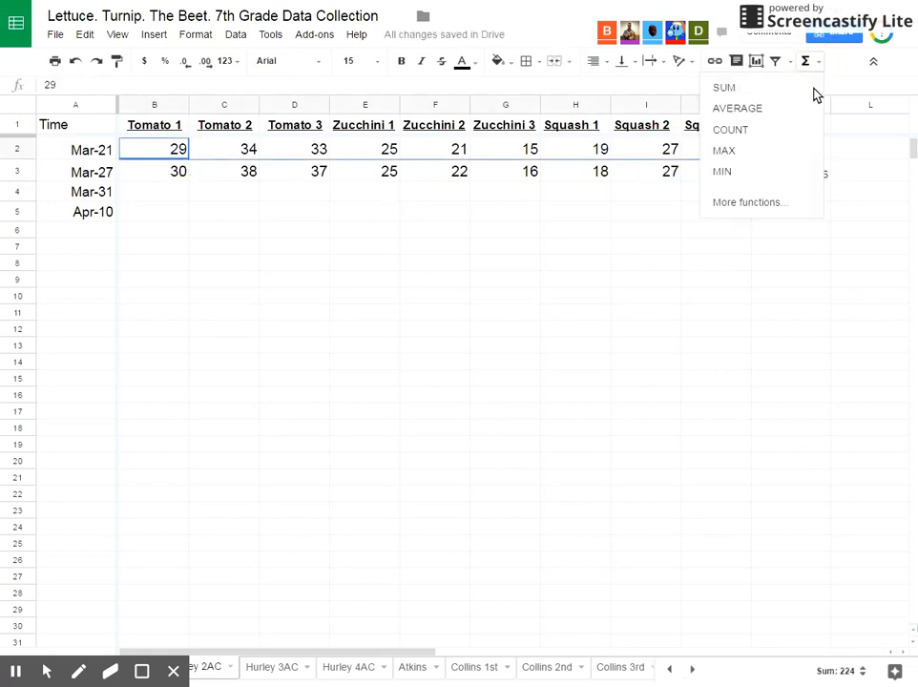
pyautogui.click(761, 110)
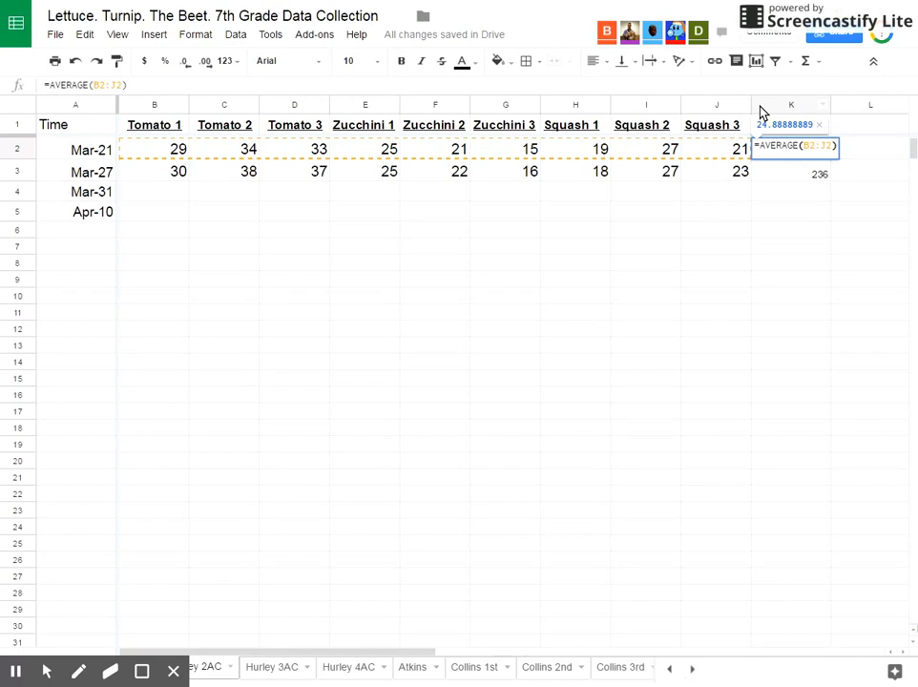
pyautogui.click(849, 248)
pyautogui.click(747, 231)
# Undo the AVERAGE and SUM formulas in column K
pyautogui.hotkey('ctrl', 'z')
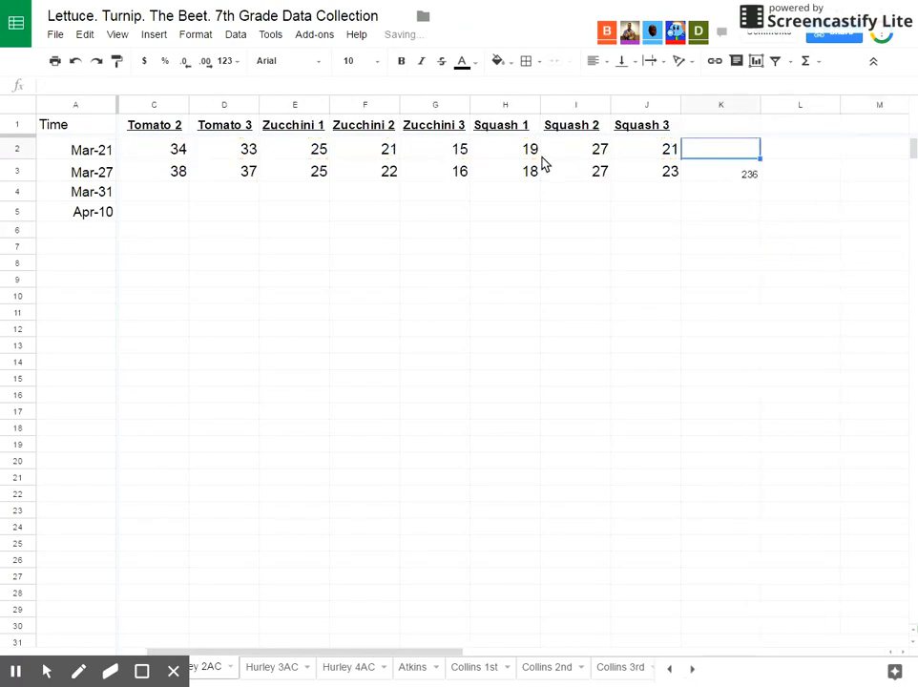
pyautogui.click(254, 155)
pyautogui.click(187, 194)
pyautogui.click(143, 172)
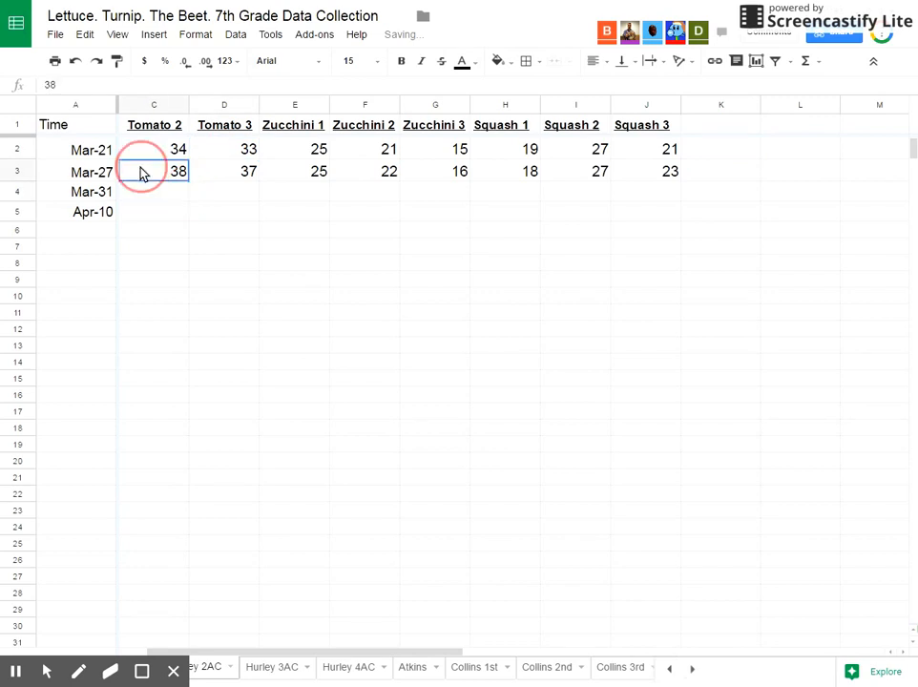
# Insert a basic line chart of the plant measurements from the range A1:J20
pyautogui.click(86, 129)
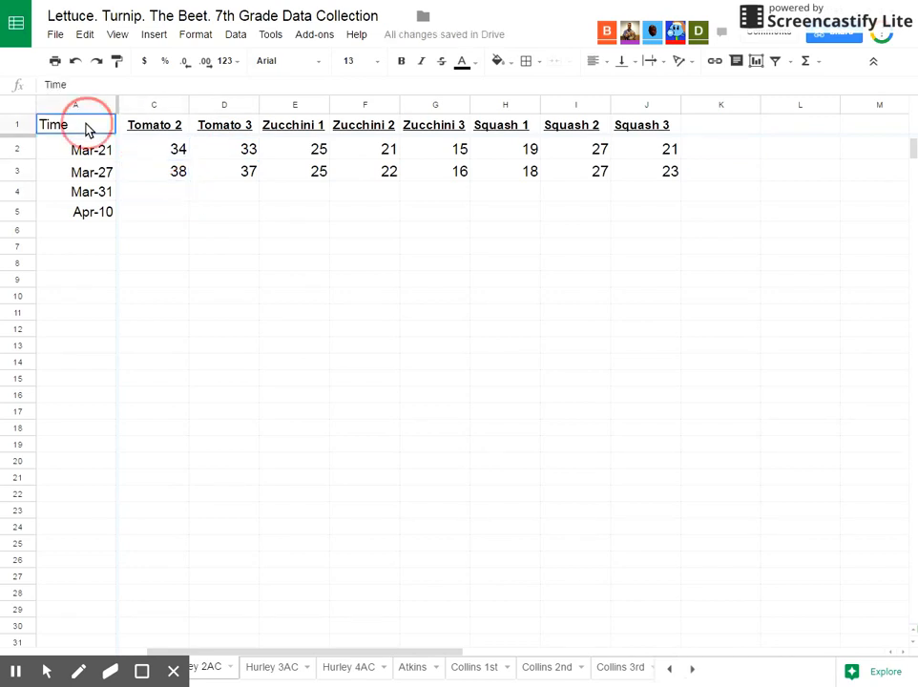
pyautogui.click(117, 106)
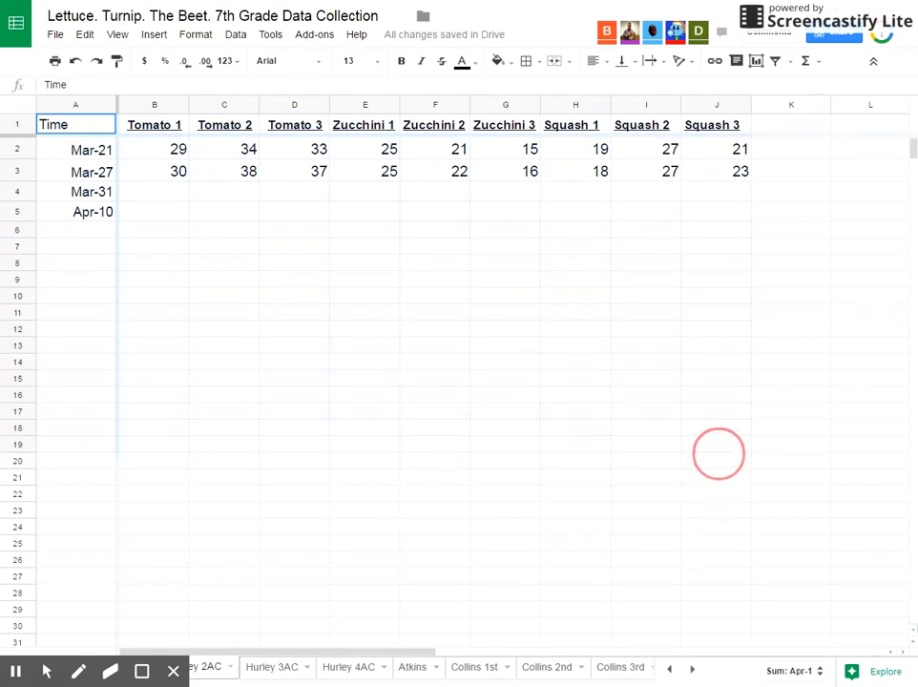
pyautogui.keyDown('shift'); pyautogui.click(722, 471); pyautogui.keyUp('shift')
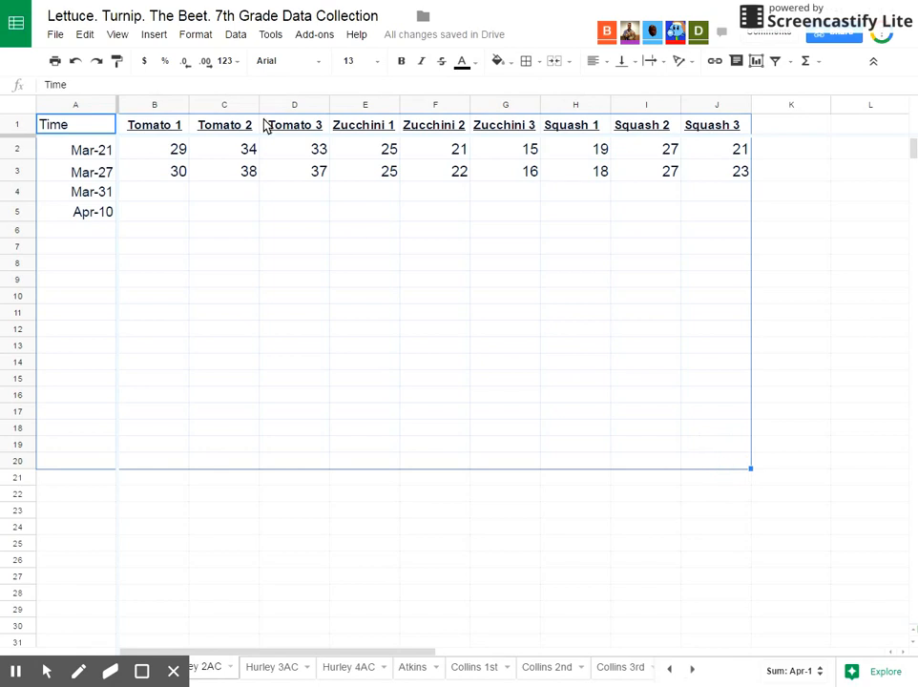
pyautogui.click(156, 35)
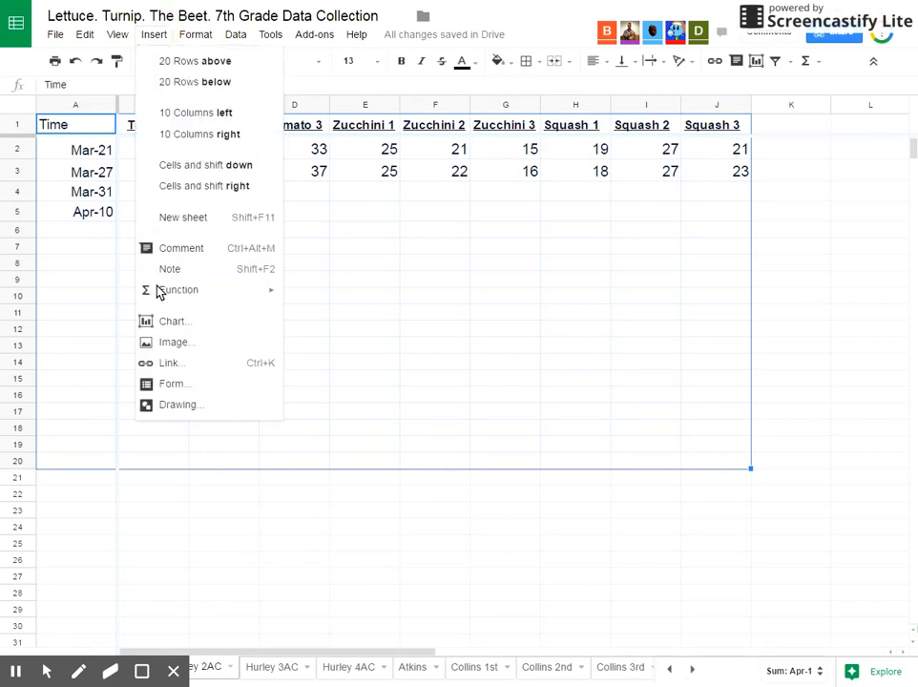
pyautogui.click(162, 329)
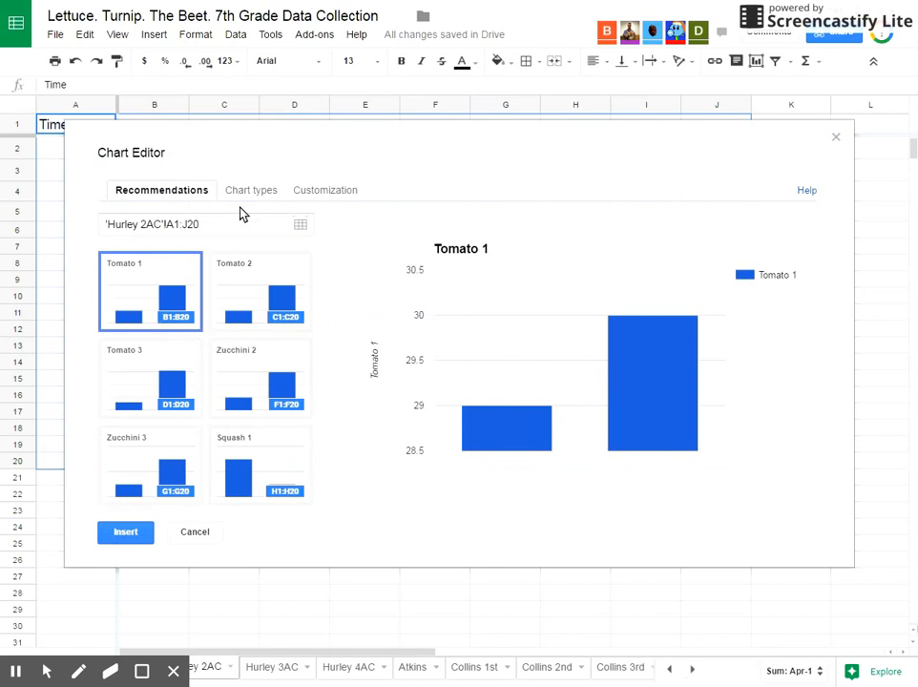
pyautogui.click(251, 194)
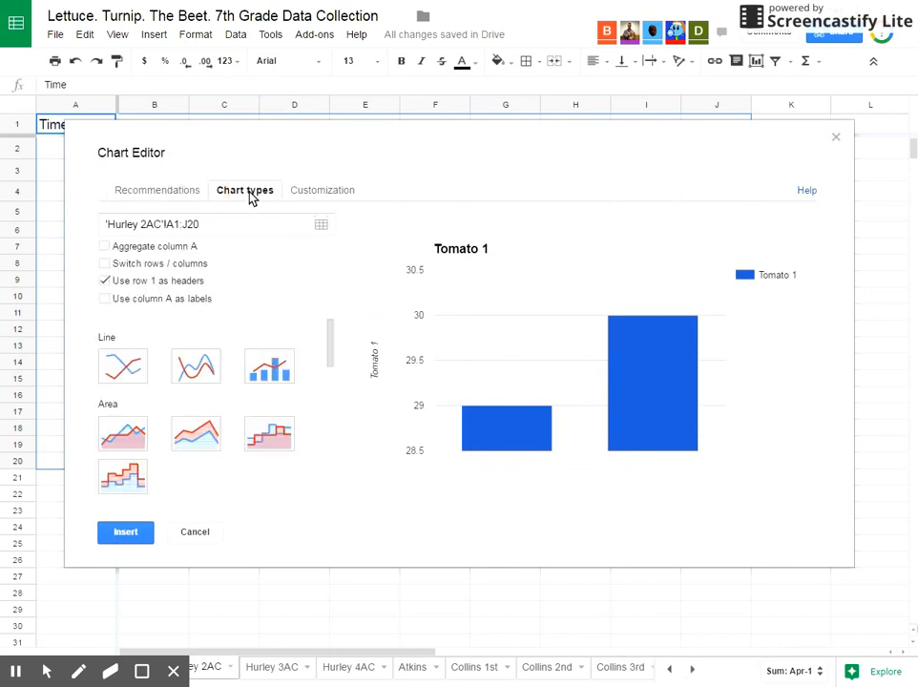
pyautogui.click(122, 367)
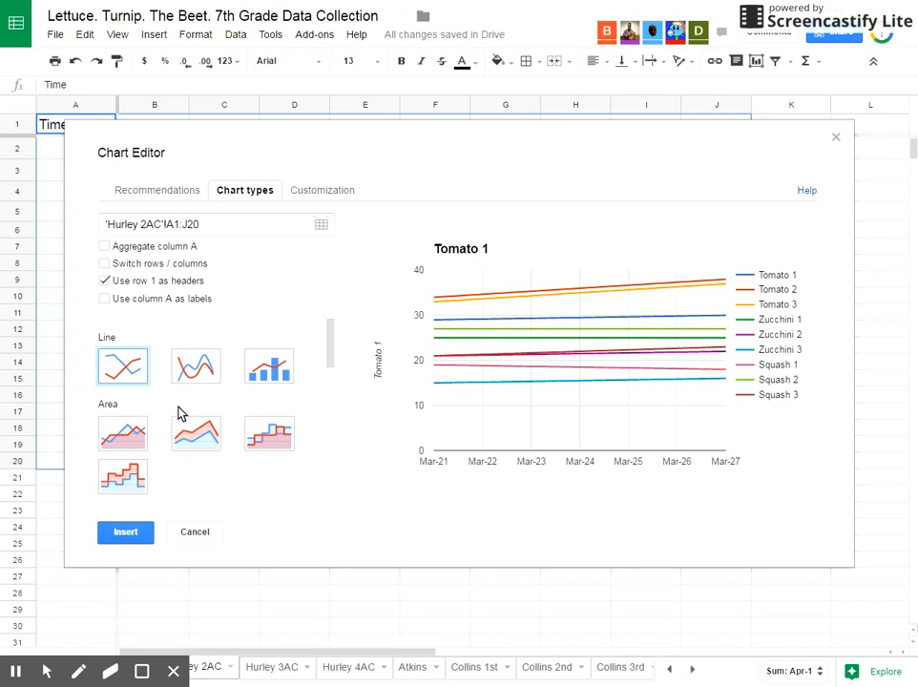
pyautogui.click(127, 536)
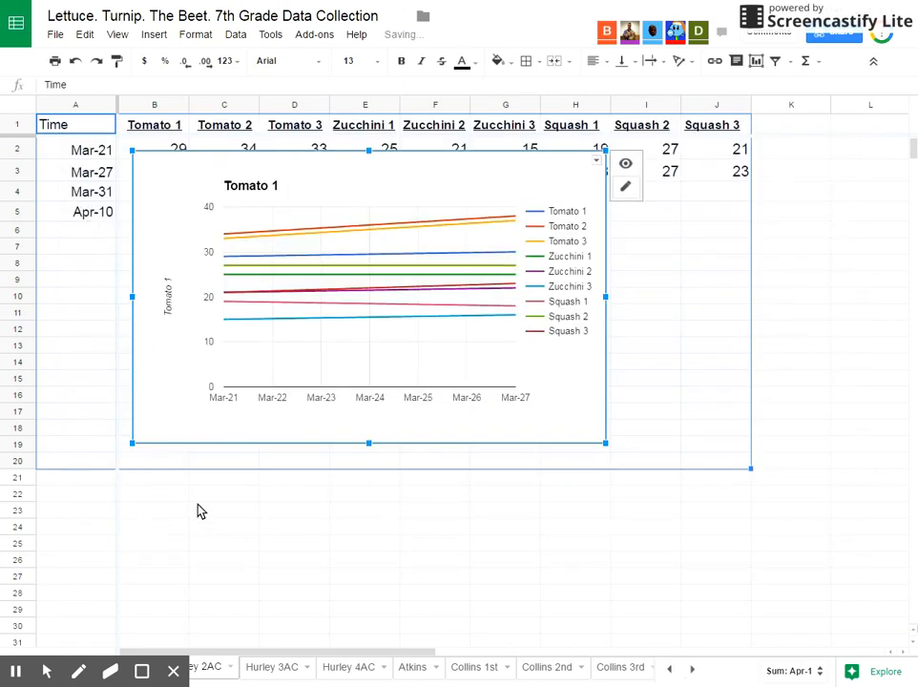
# Move the line chart below the data table so that it no longer covers the measurements
pyautogui.click(560, 530)
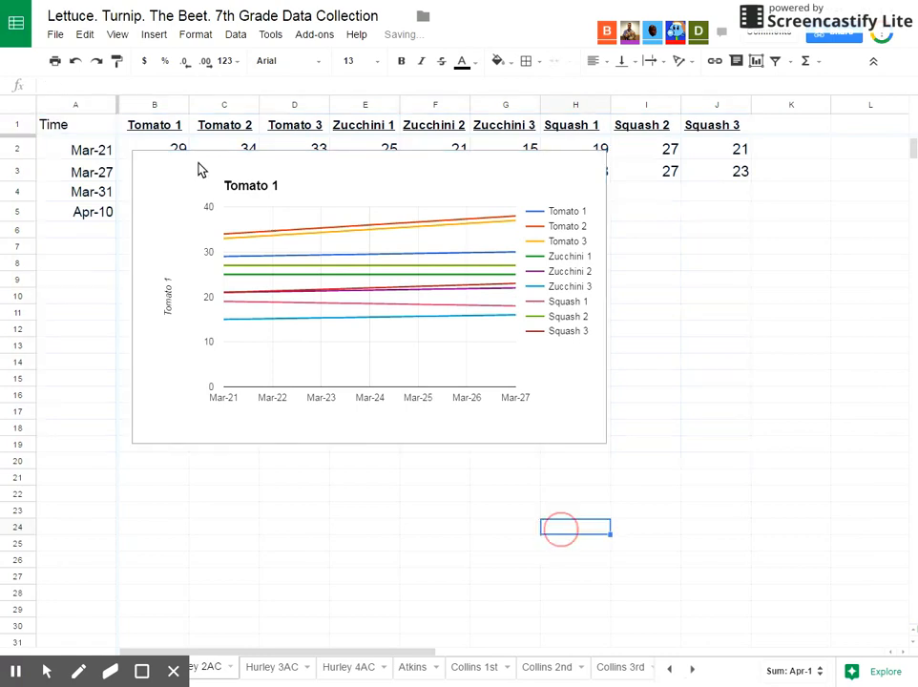
pyautogui.click(398, 329)
pyautogui.moveTo(158, 165); pyautogui.dragTo(322, 307)
pyautogui.click(198, 394)
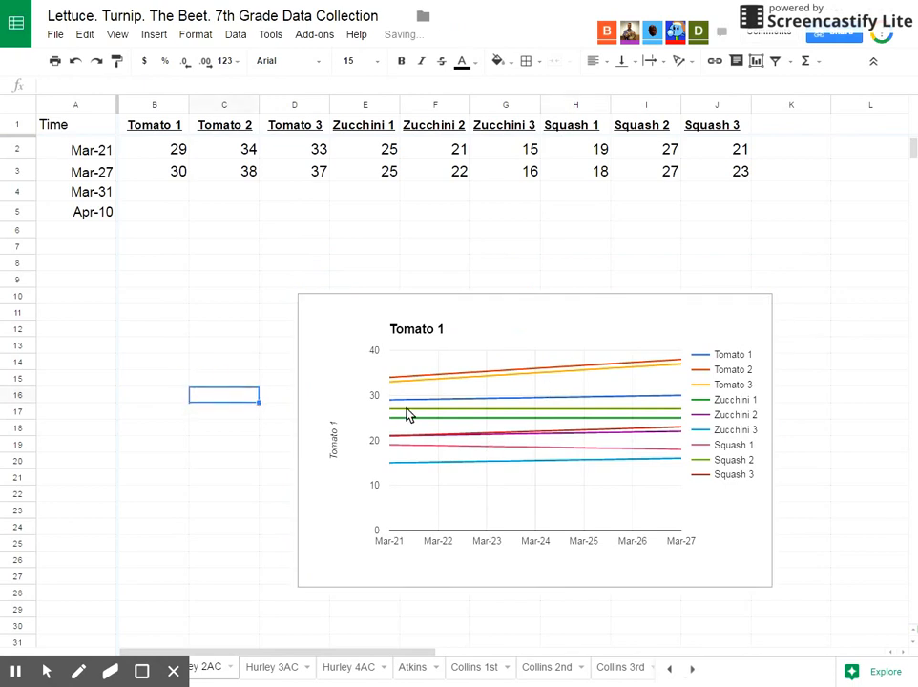
# Autofill the plant measurements from B2:J3 down to row 5, and extend the series to row 9
pyautogui.moveTo(598, 151); pyautogui.dragTo(596, 200)
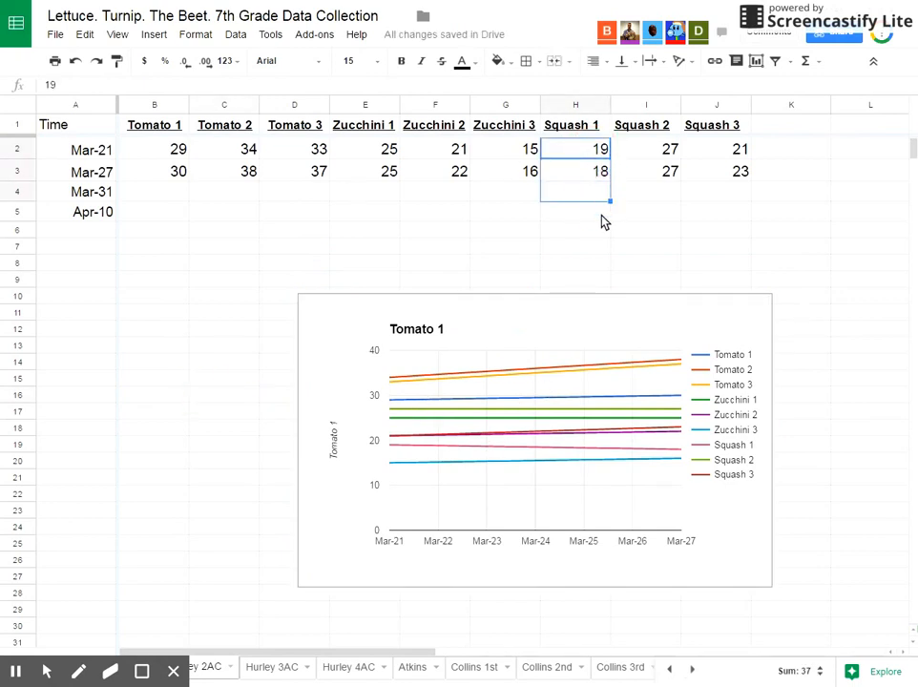
pyautogui.moveTo(159, 148); pyautogui.dragTo(752, 225)
pyautogui.click(797, 256)
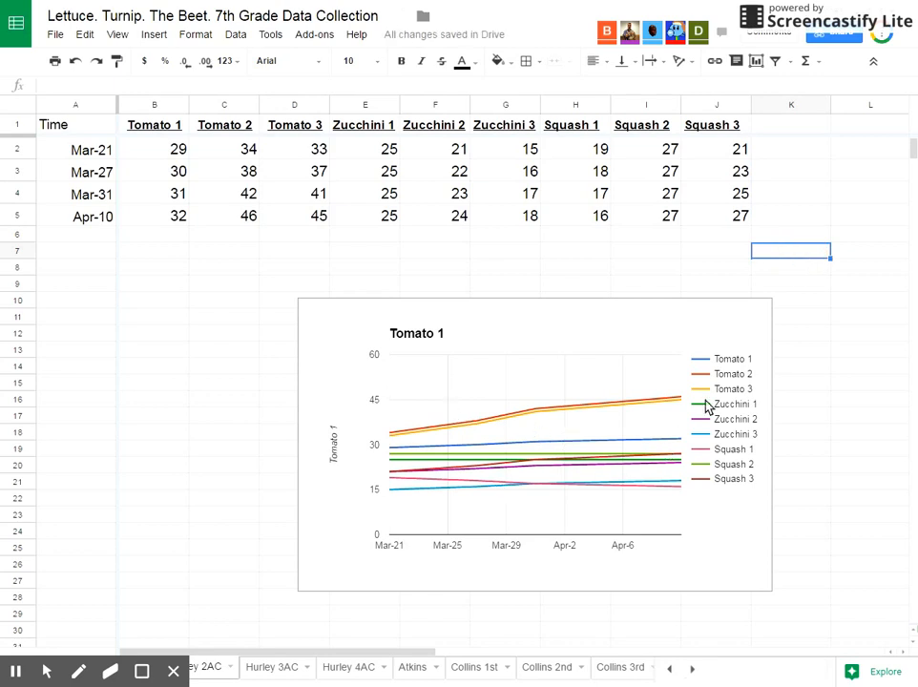
pyautogui.moveTo(652, 214); pyautogui.dragTo(751, 291)
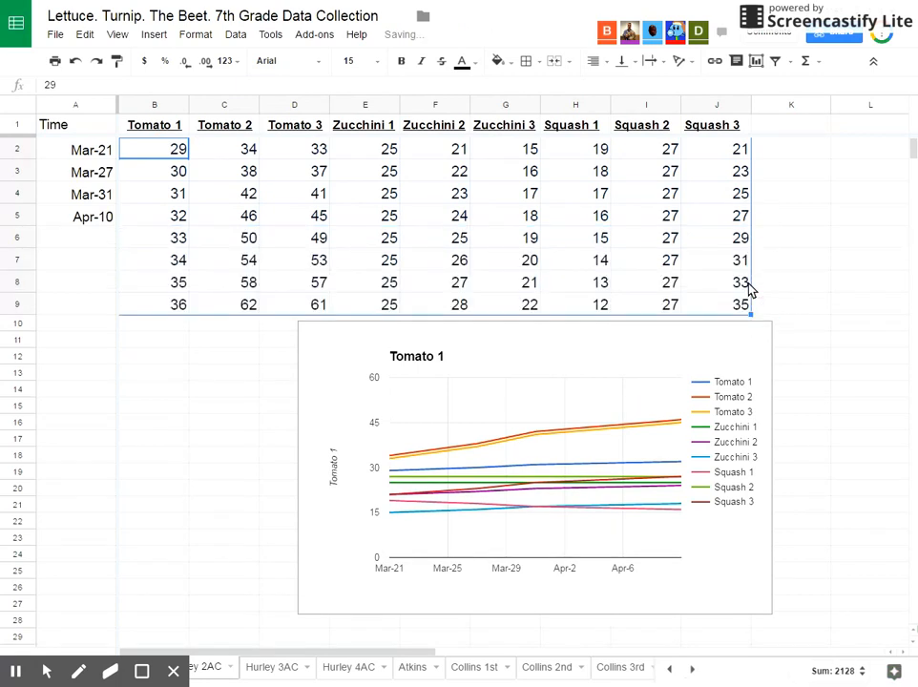
# Autofill the Time column from the Mar-31 and Apr-10 dates (A4:A5) down to row 9
pyautogui.click(86, 222)
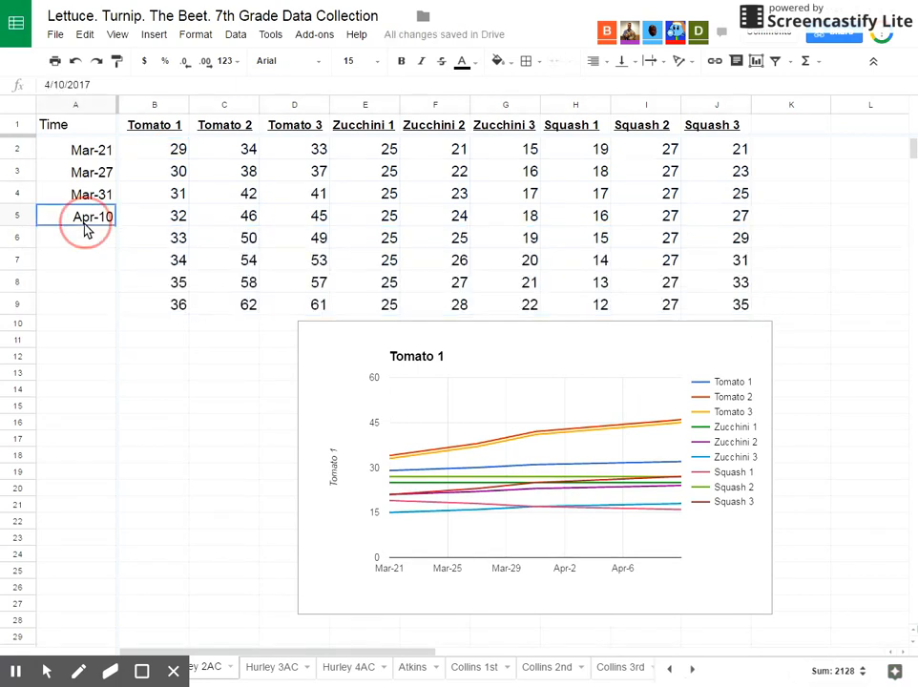
pyautogui.click(92, 240)
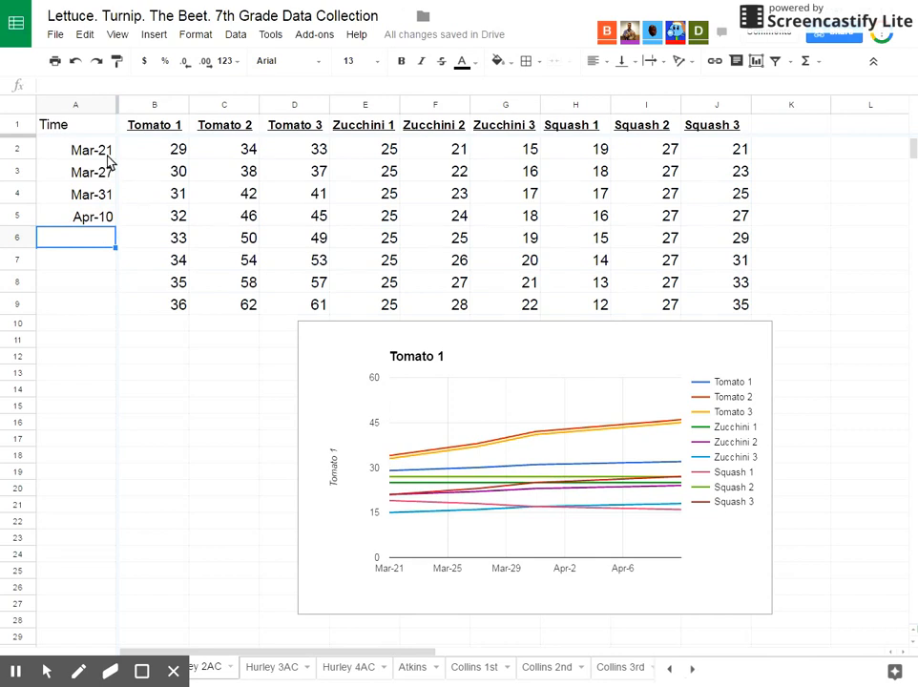
pyautogui.moveTo(107, 195); pyautogui.dragTo(108, 315)
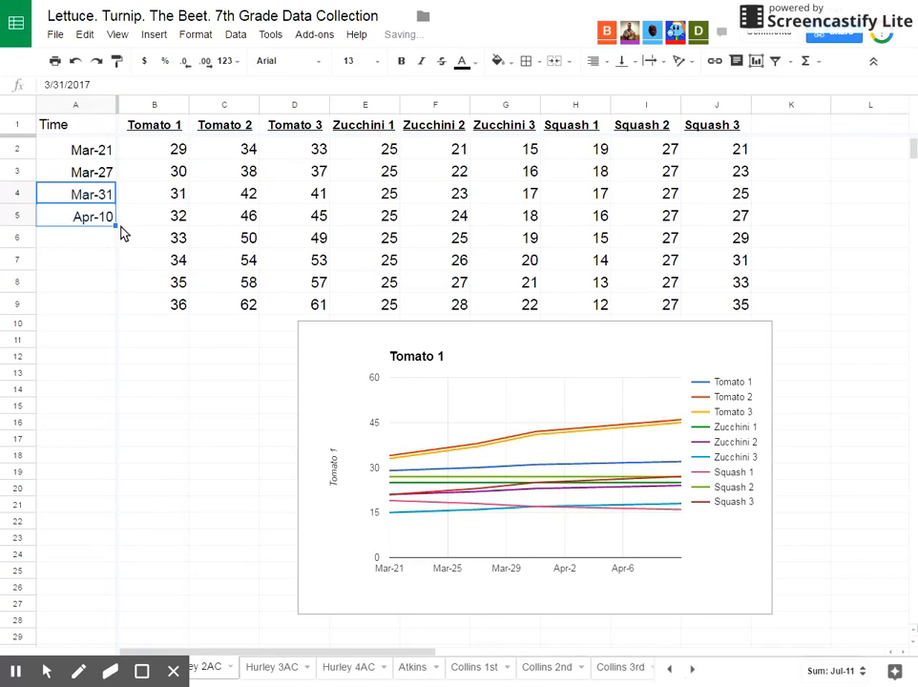
pyautogui.moveTo(117, 231); pyautogui.dragTo(112, 302)
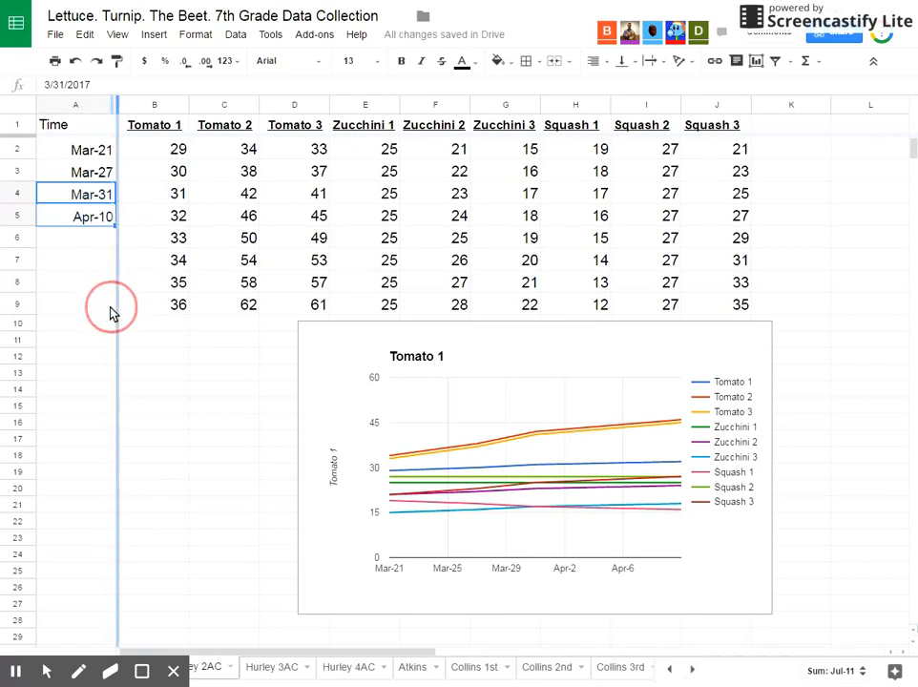
pyautogui.moveTo(110, 313); pyautogui.dragTo(111, 306)
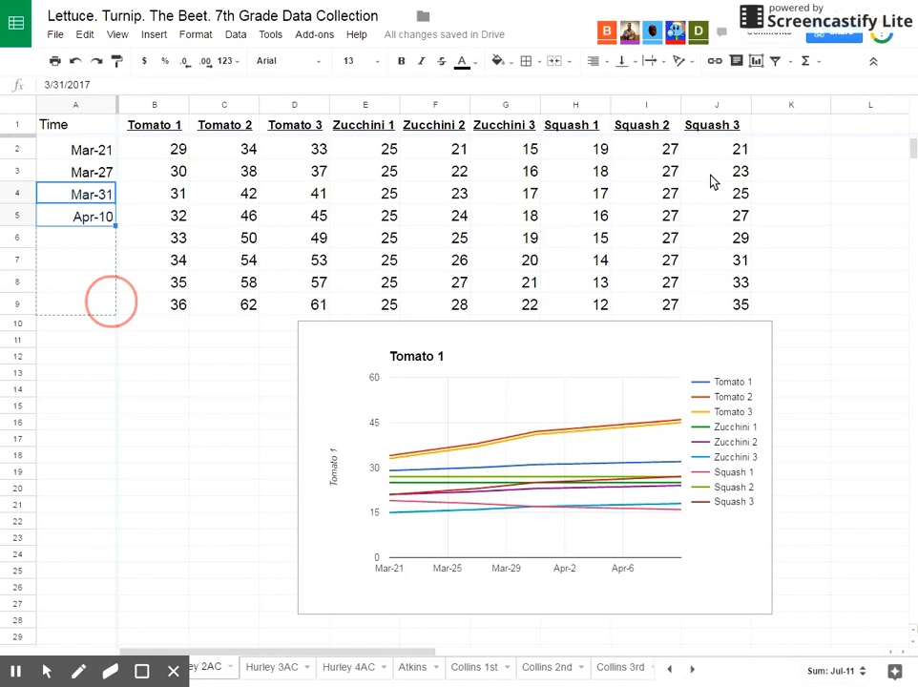
pyautogui.click(573, 238)
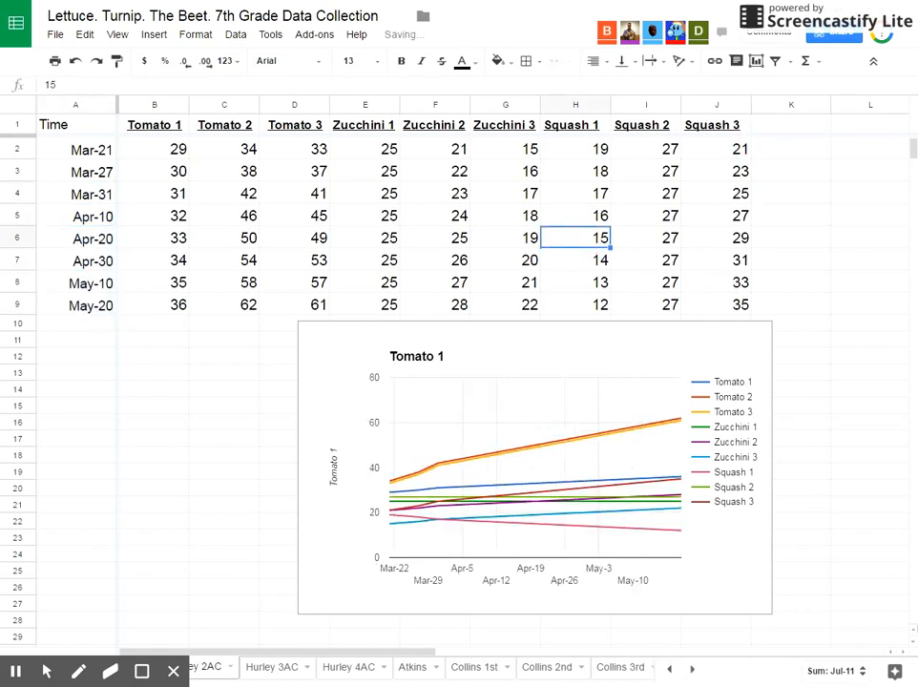